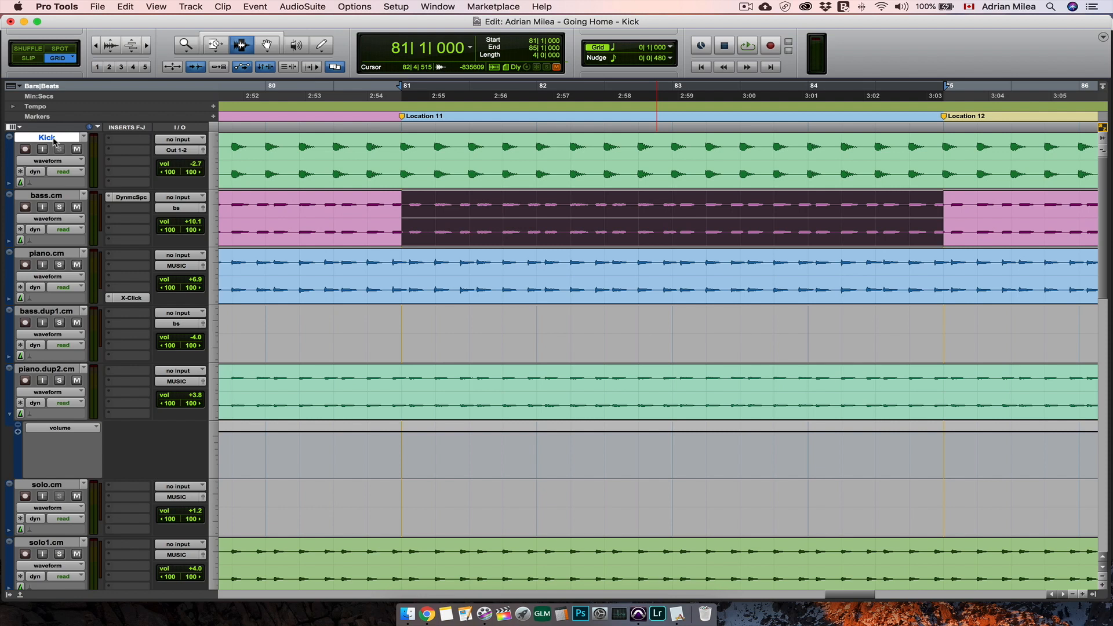
Route the Kick track's output to a new stereo Aux Input track named Kick Aux and select only that track.
left_click(171, 150)
left_click(191, 190)
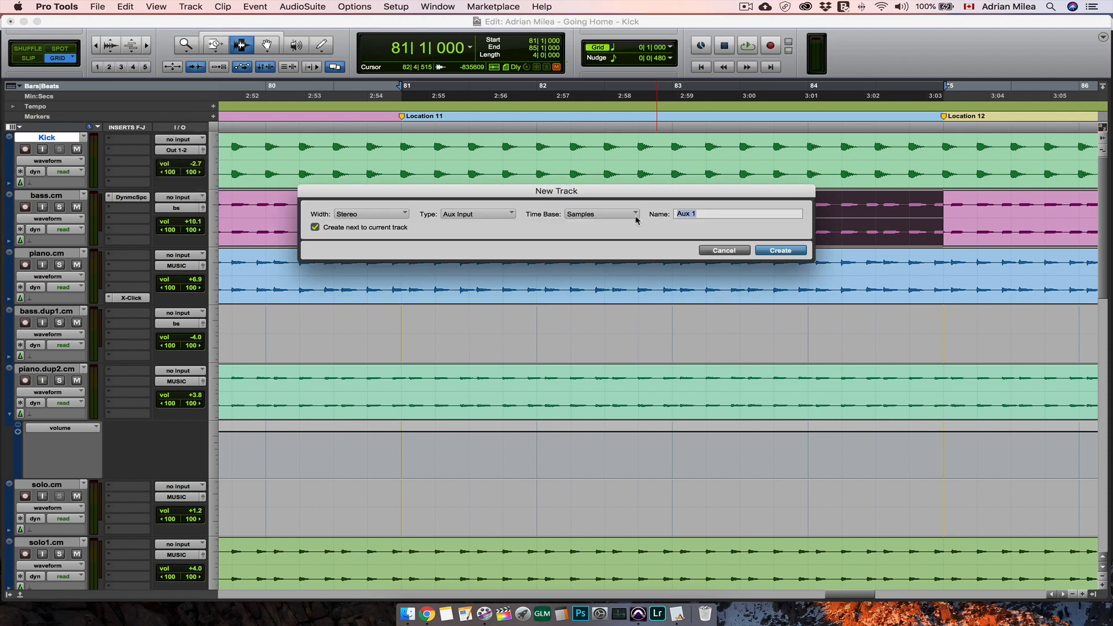
type("Kick")
left_click(773, 251)
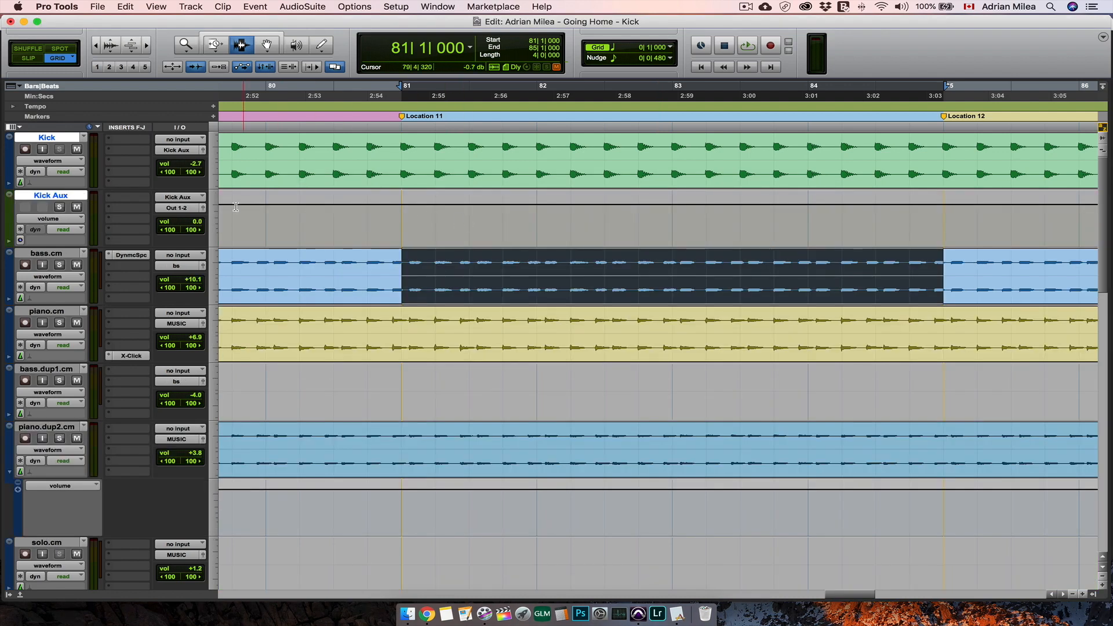
left_click(67, 259)
left_click(59, 198)
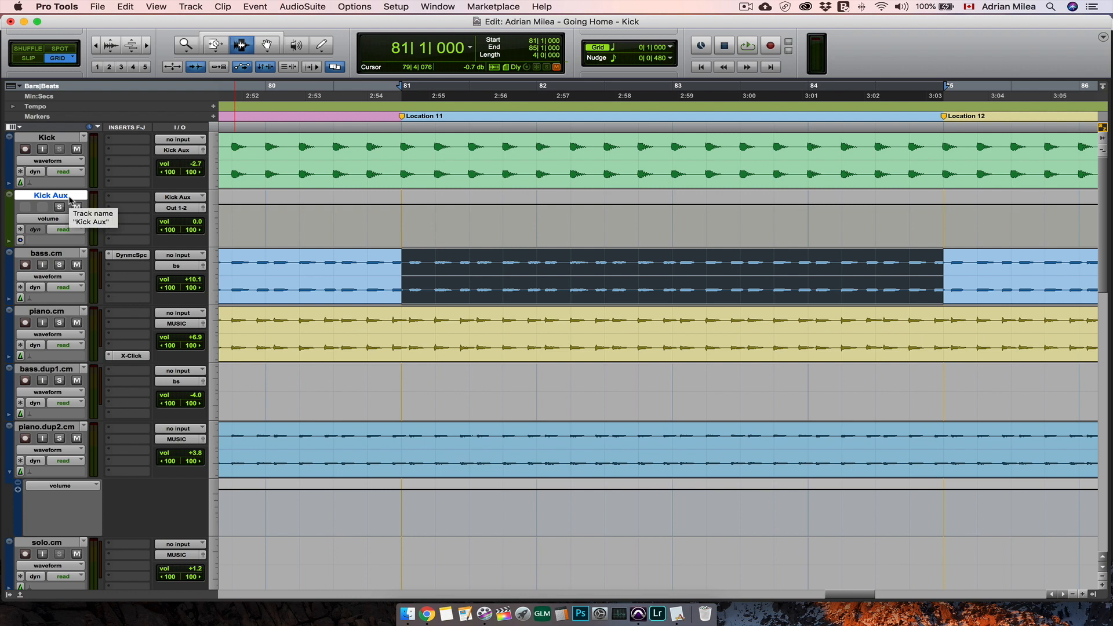
Insert a Dyn3 Compressor/Limiter on bass.cm, set its key input to Kick Aux.L (Mono), and enable the external side-chain key.
left_click(133, 271)
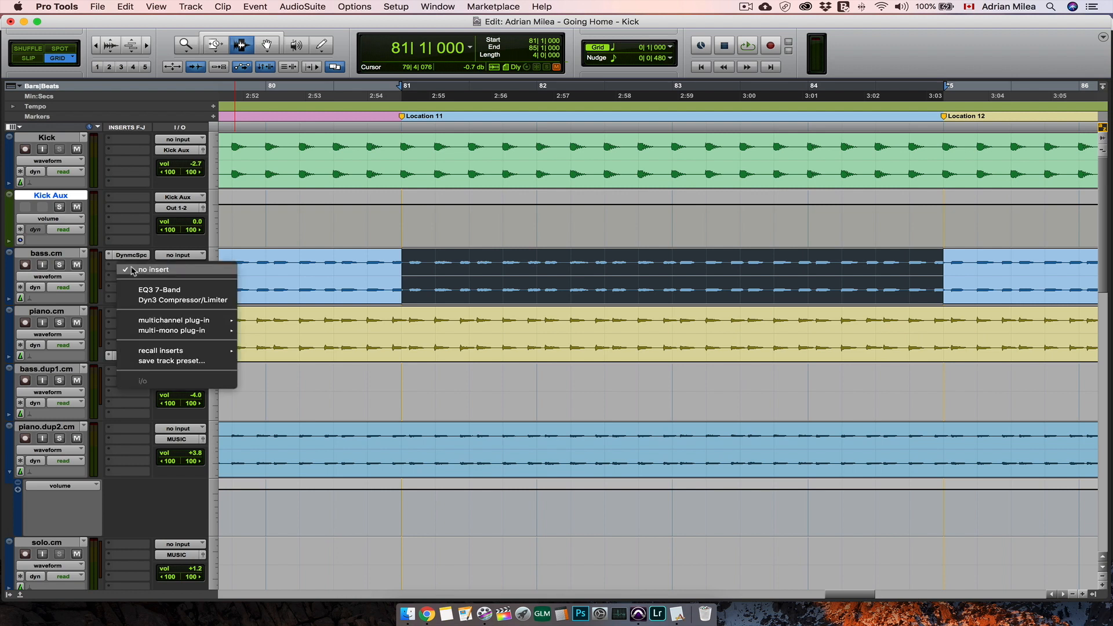
left_click(161, 300)
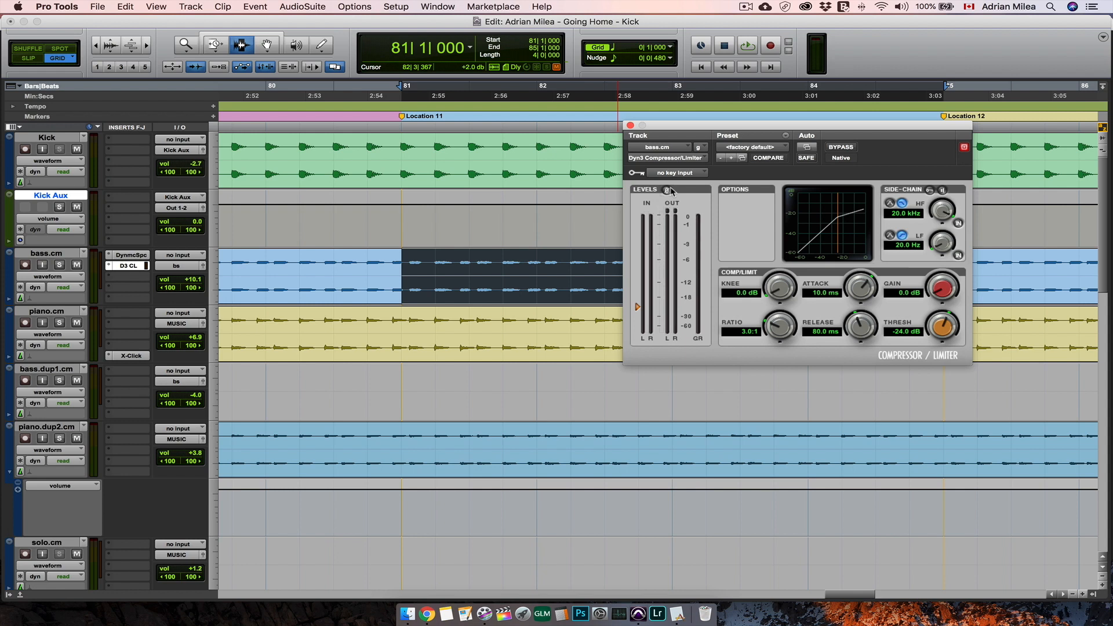
left_click(677, 172)
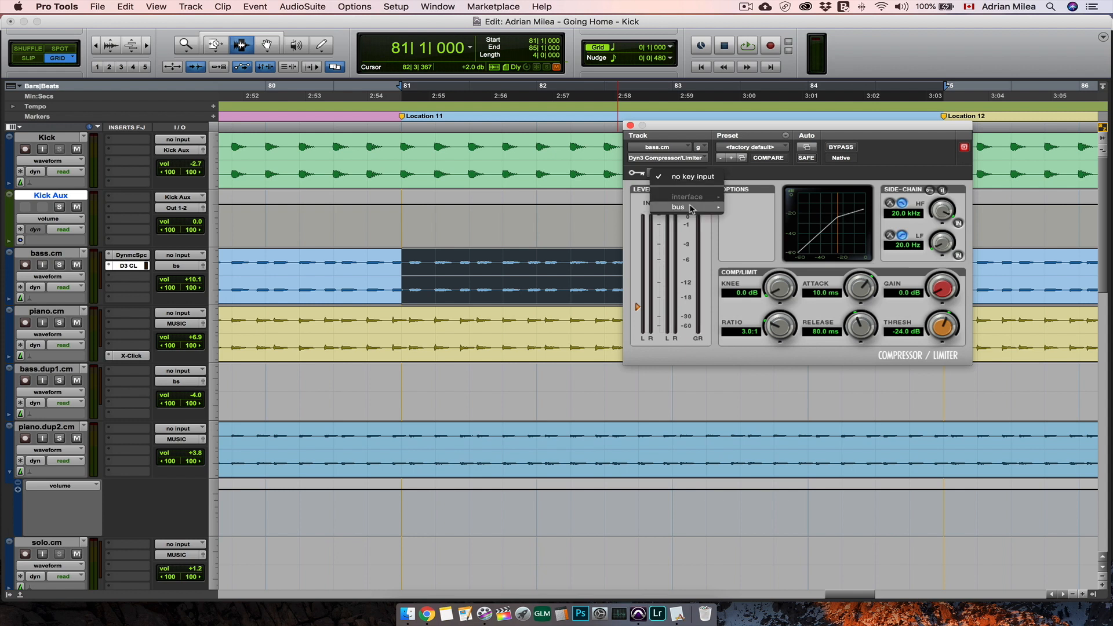
mouse_move(692, 209)
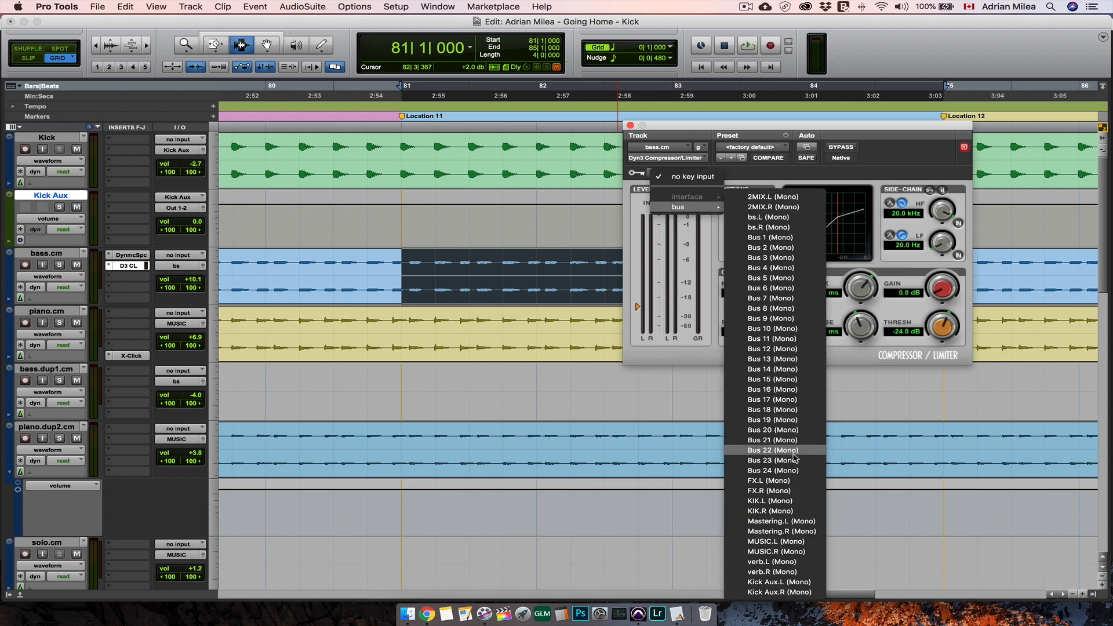
left_click(795, 583)
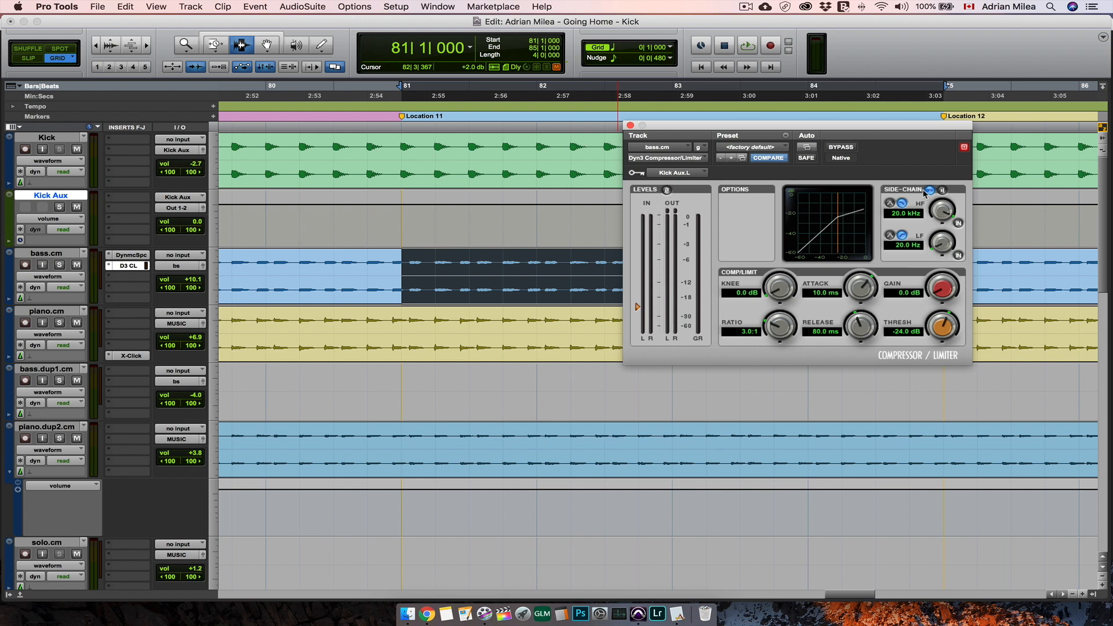
Loop the selected section with bass.cm soloed and lower the compressor's threshold to -31.4 dB.
key("space")
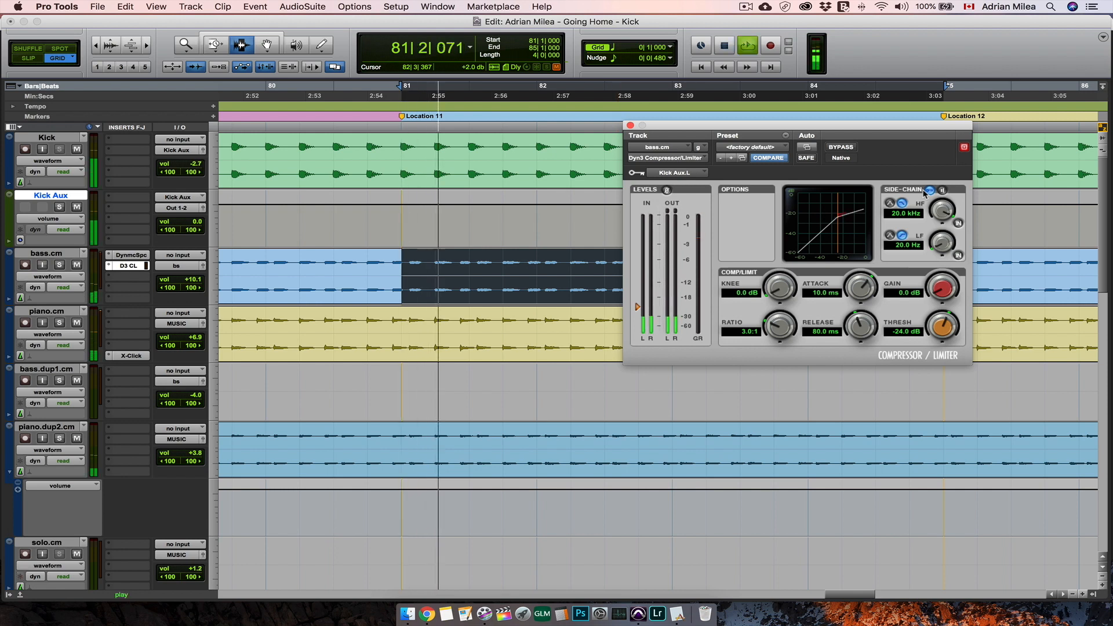
left_click(59, 265)
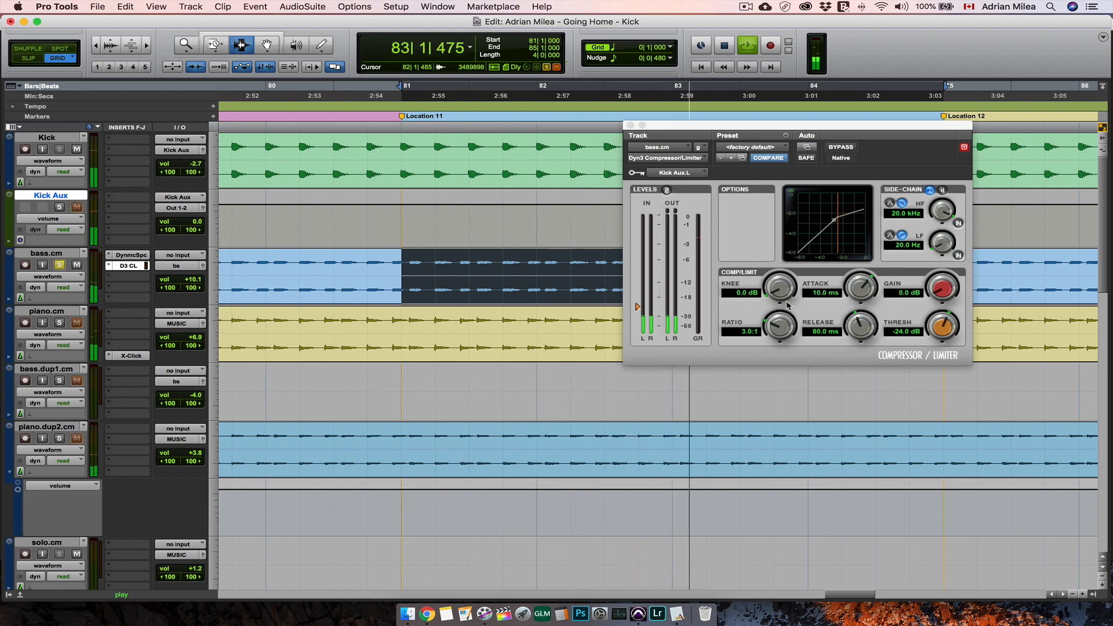
left_click_drag(941, 332, 934, 352)
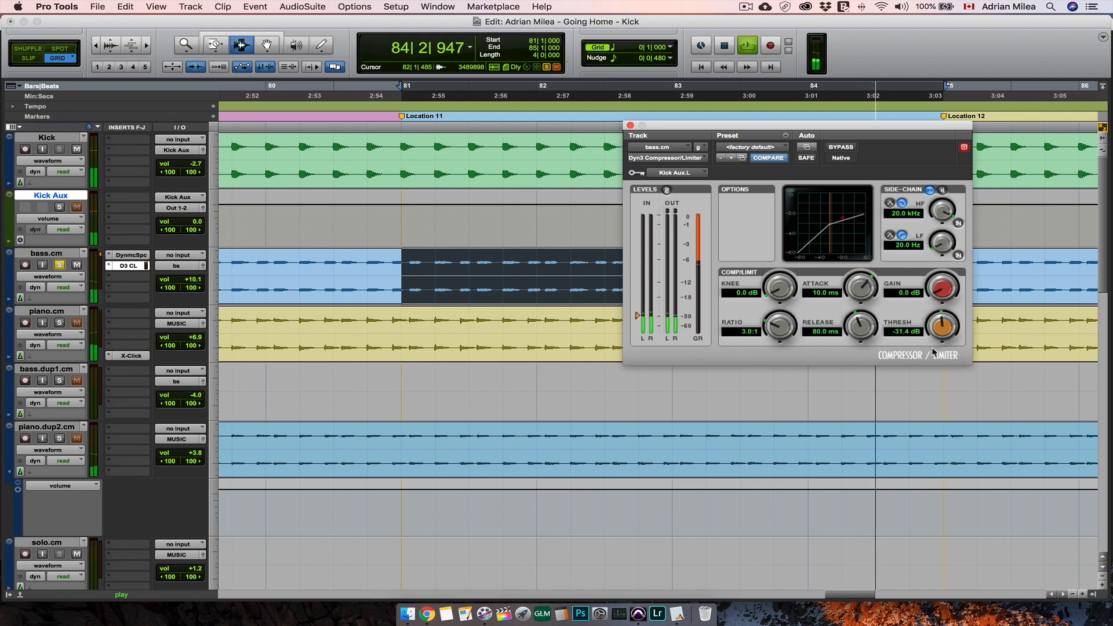
Solo Kick Aux as well and set the bass compressor to 320.2 ms release, -32.0 dB threshold, 7.0 ms attack and 3.9:1 ratio.
left_click(59, 207)
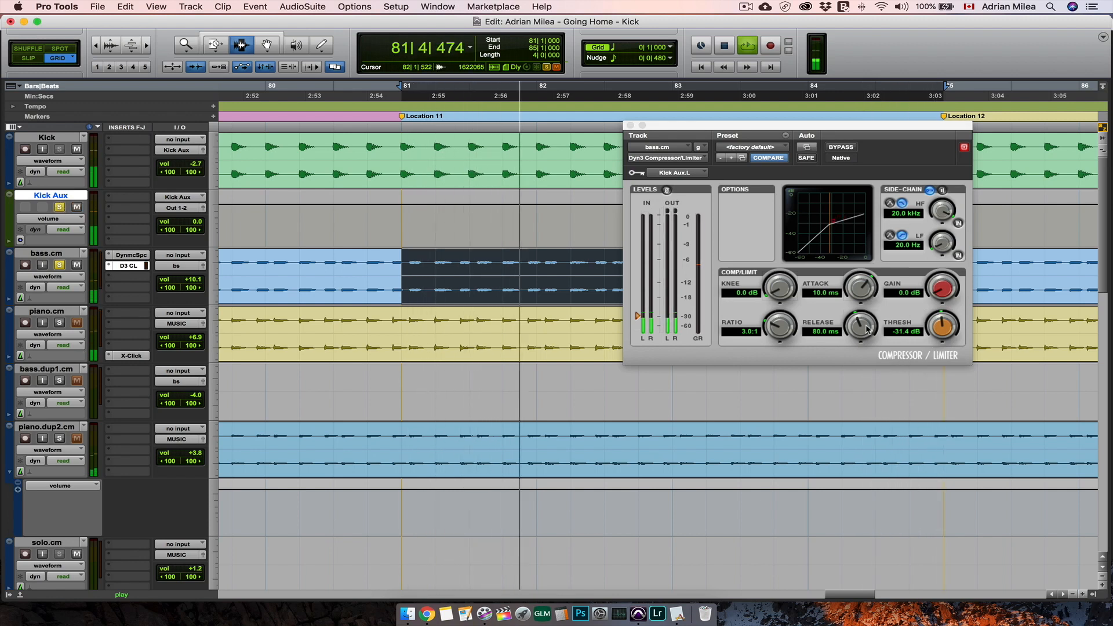
left_click_drag(861, 326, 876, 300)
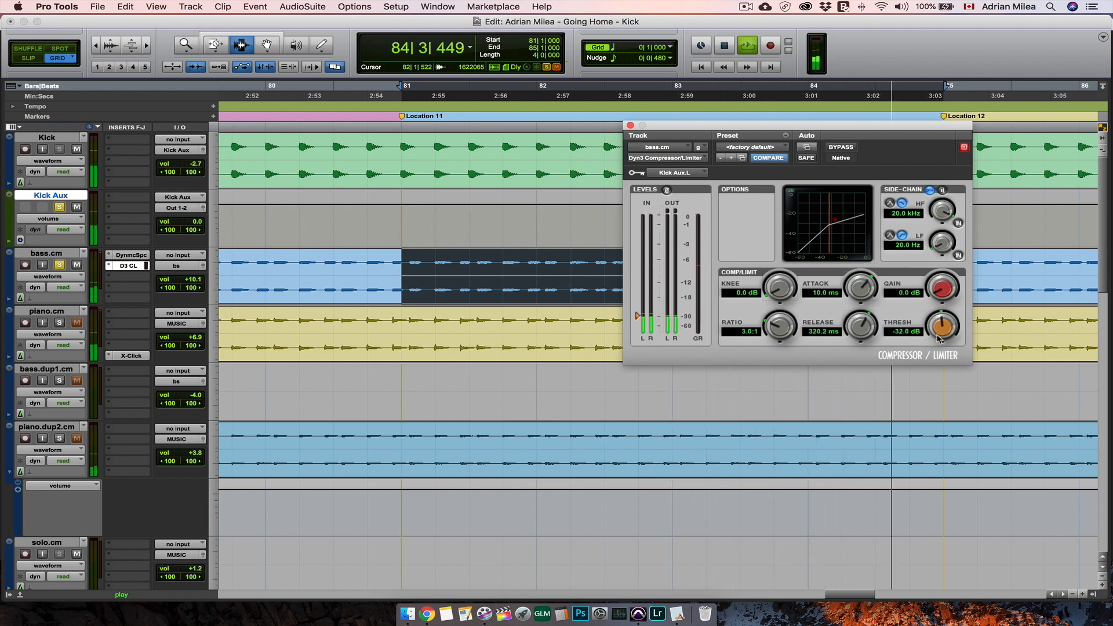
left_click_drag(857, 290, 858, 313)
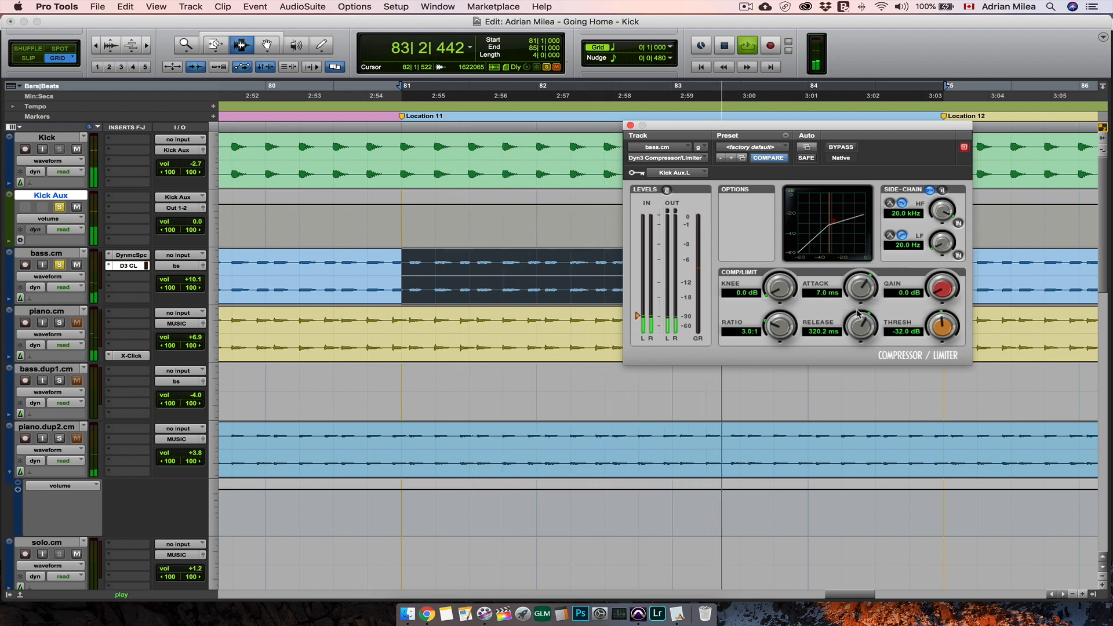
left_click_drag(789, 329, 793, 324)
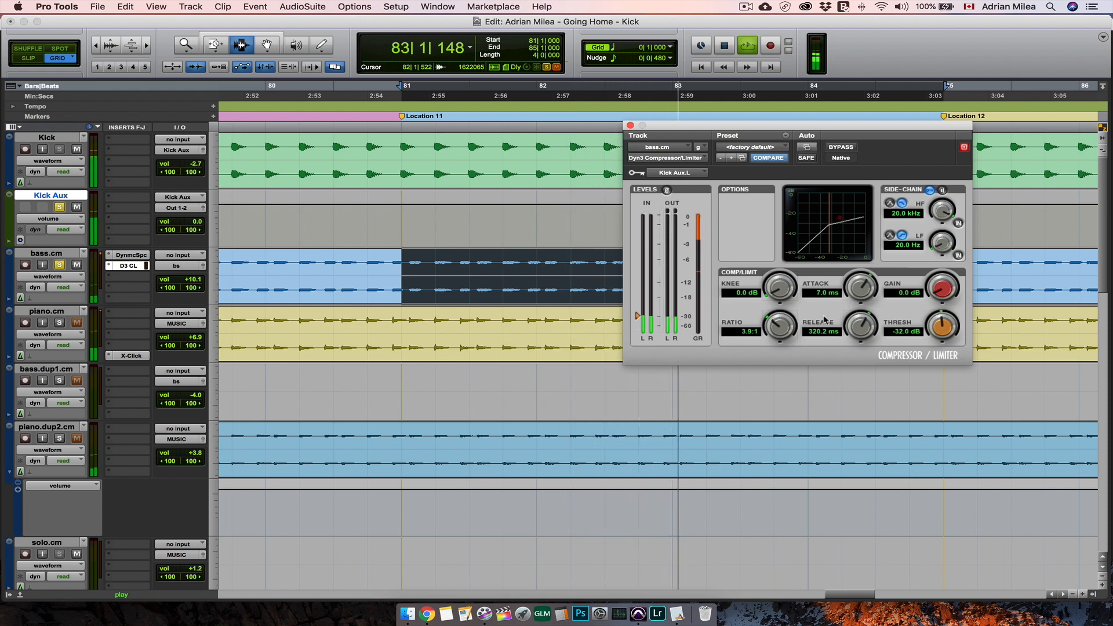
key("space")
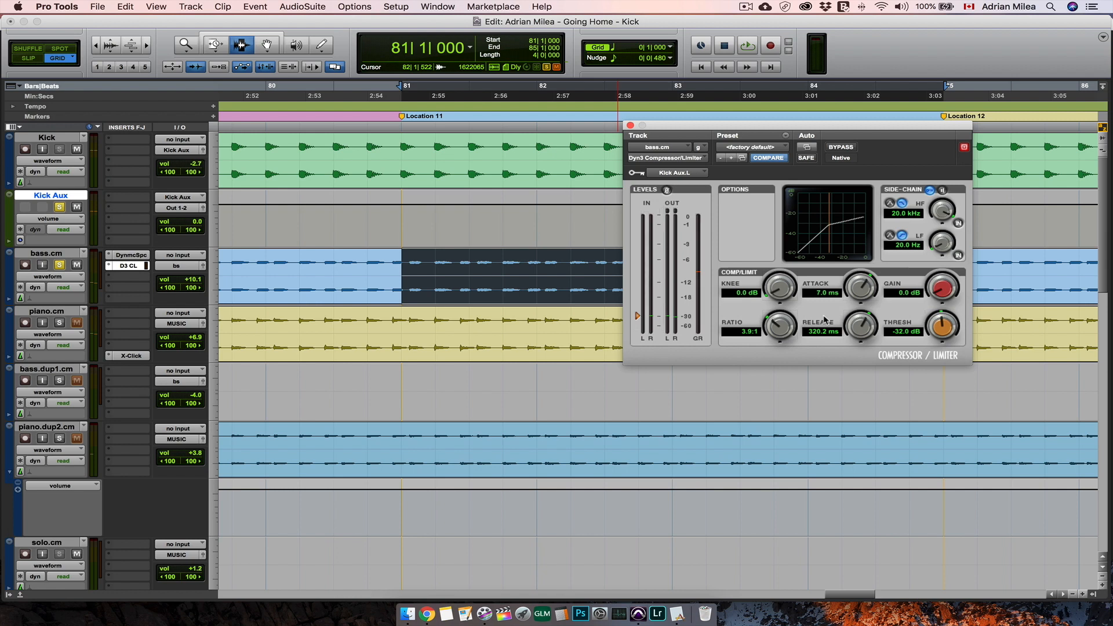
Raise the bass compressor's threshold to -22.2 dB during playback, then stop and close the plug-in window.
left_click_drag(788, 131, 666, 192)
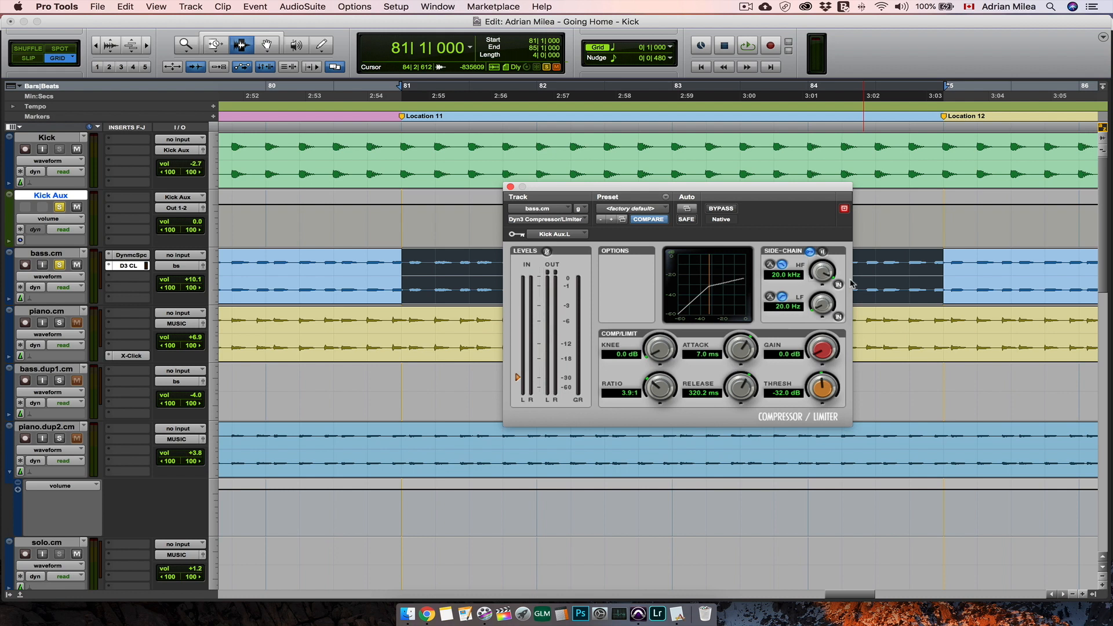
key("space")
left_click_drag(824, 385, 831, 365)
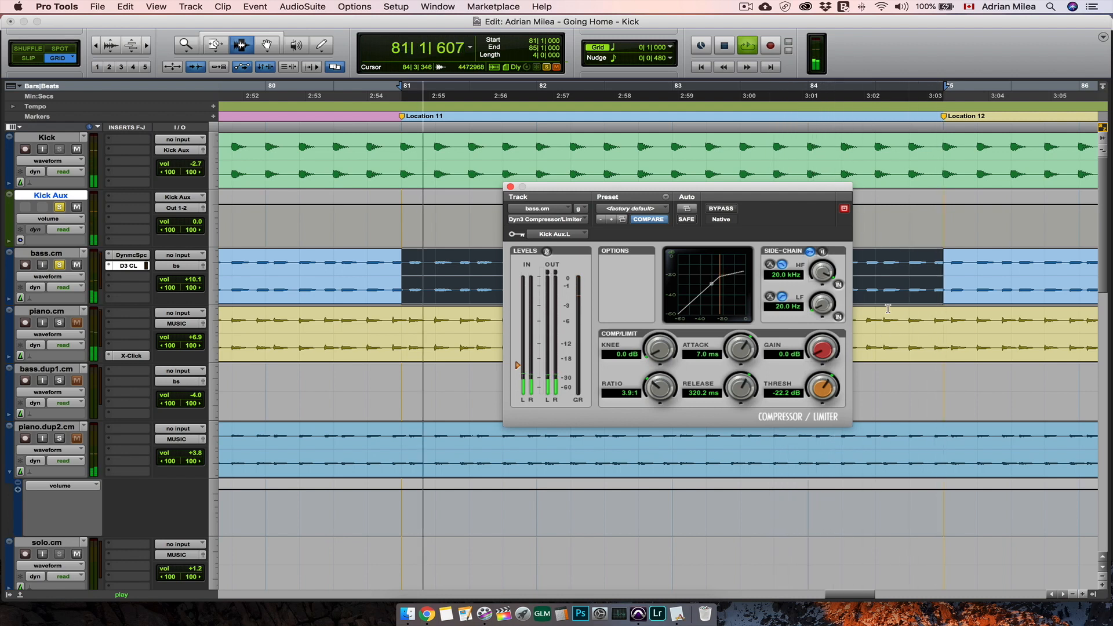
key("space")
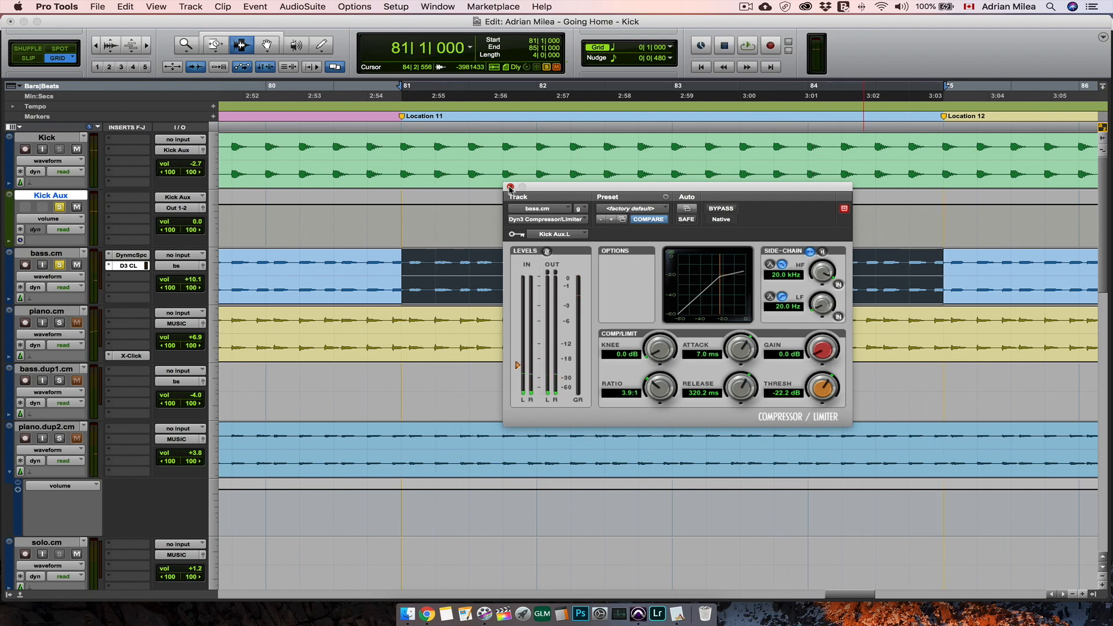
left_click(510, 187)
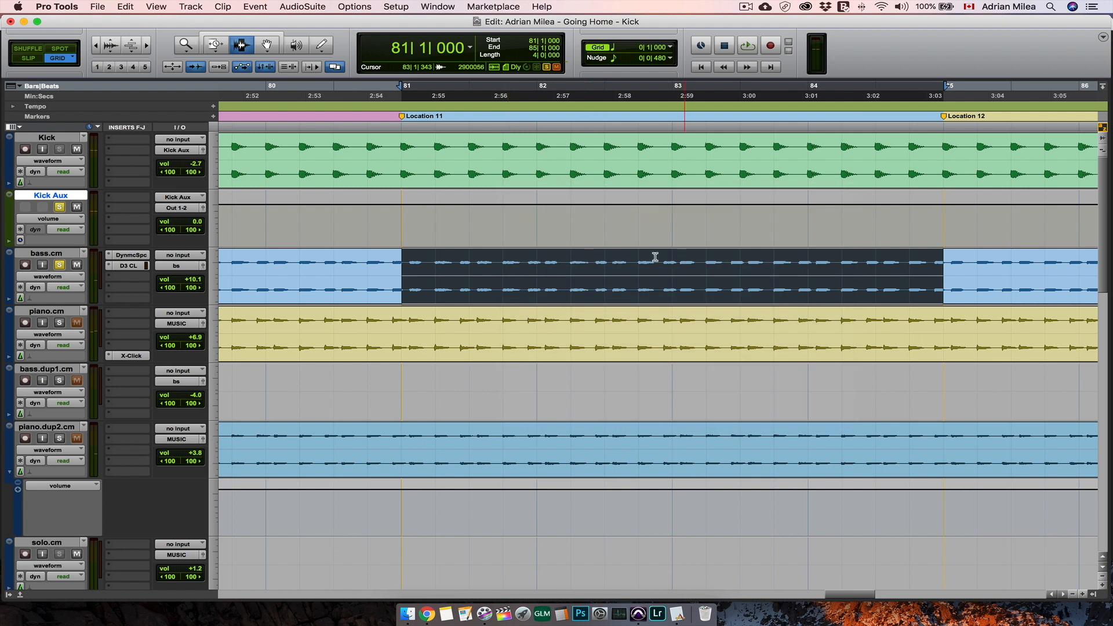
Unsolo Kick Aux and bass.cm, copy the bass compressor to the piano.cm track, and play the selection with all tracks.
left_click(59, 207)
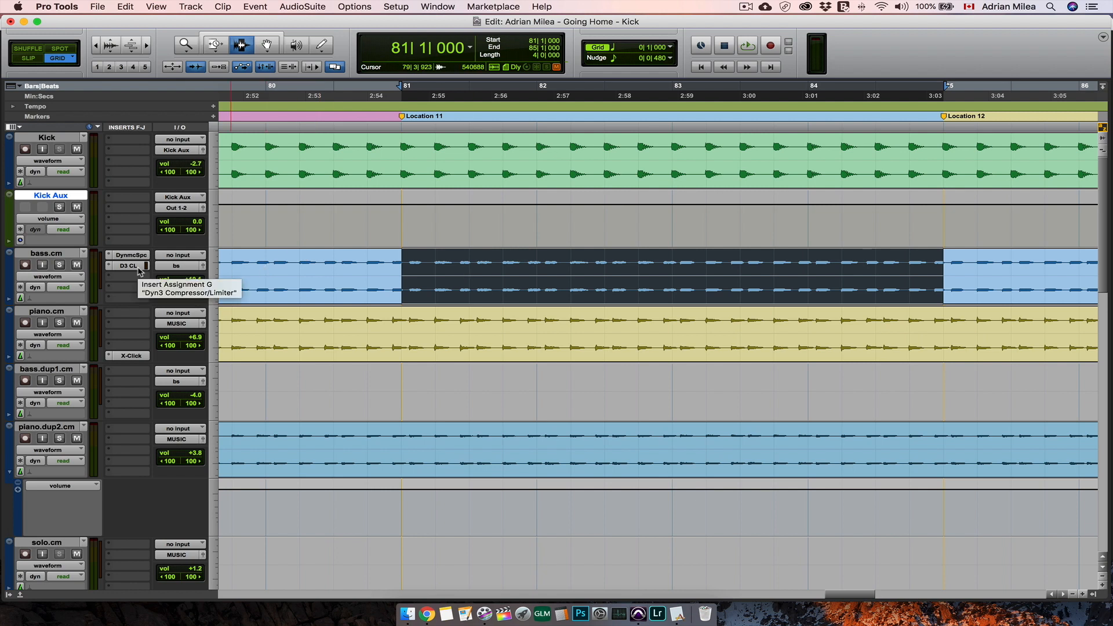
left_click_drag(139, 272, 143, 315)
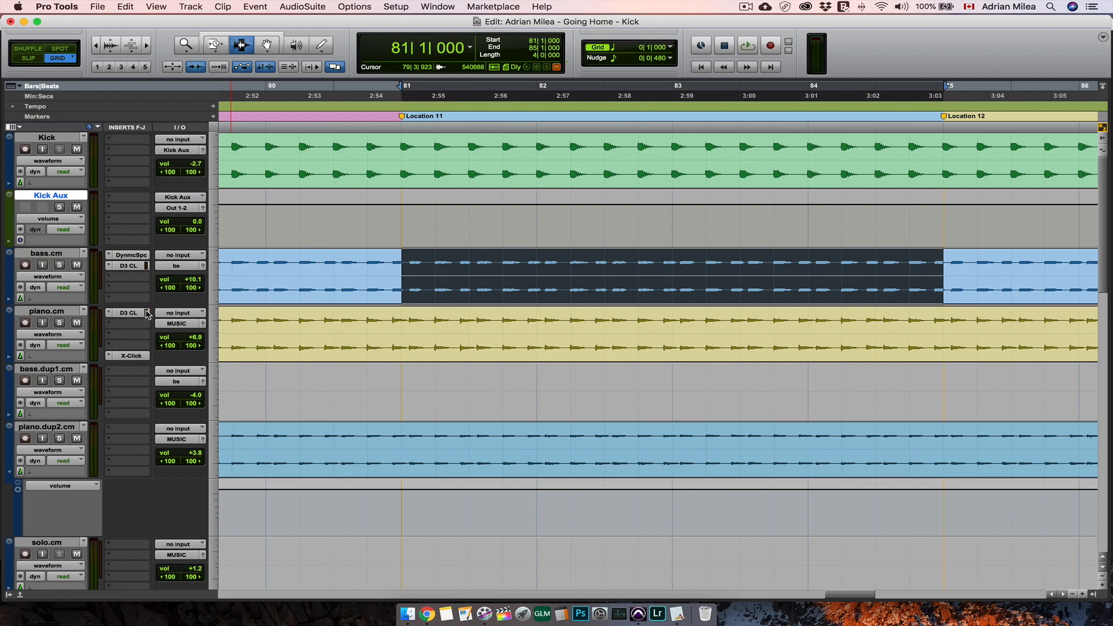
key("space")
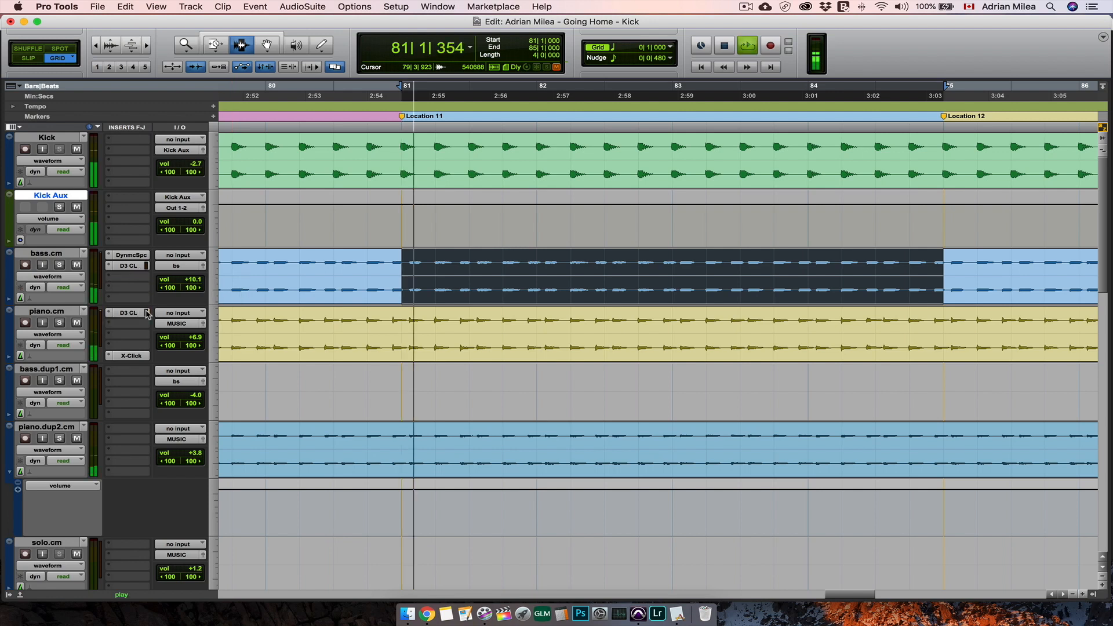
Compare the playing loop with the piano.cm and bass.cm compressors bypassed and active, then stop playback.
left_click(143, 313)
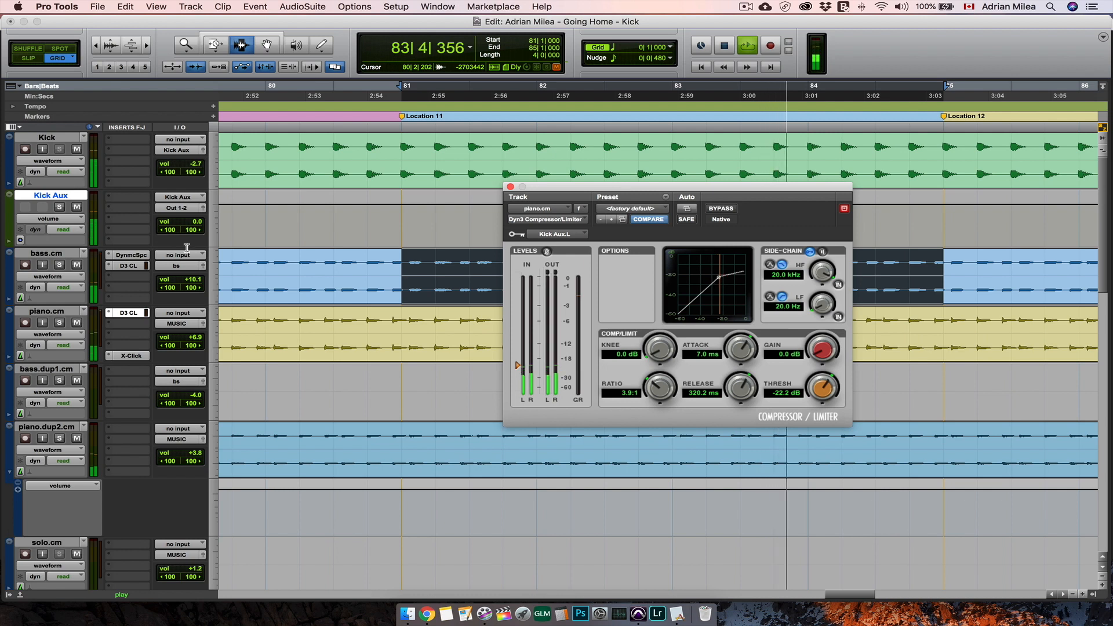
left_click(137, 315, "super")
left_click(140, 270, "super")
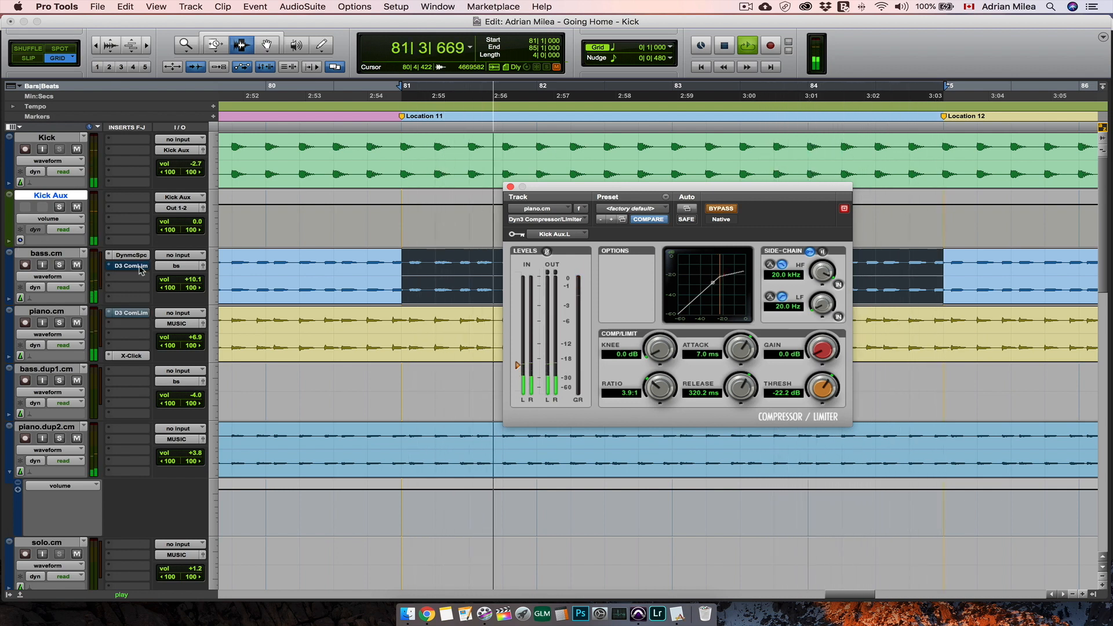
left_click(511, 186)
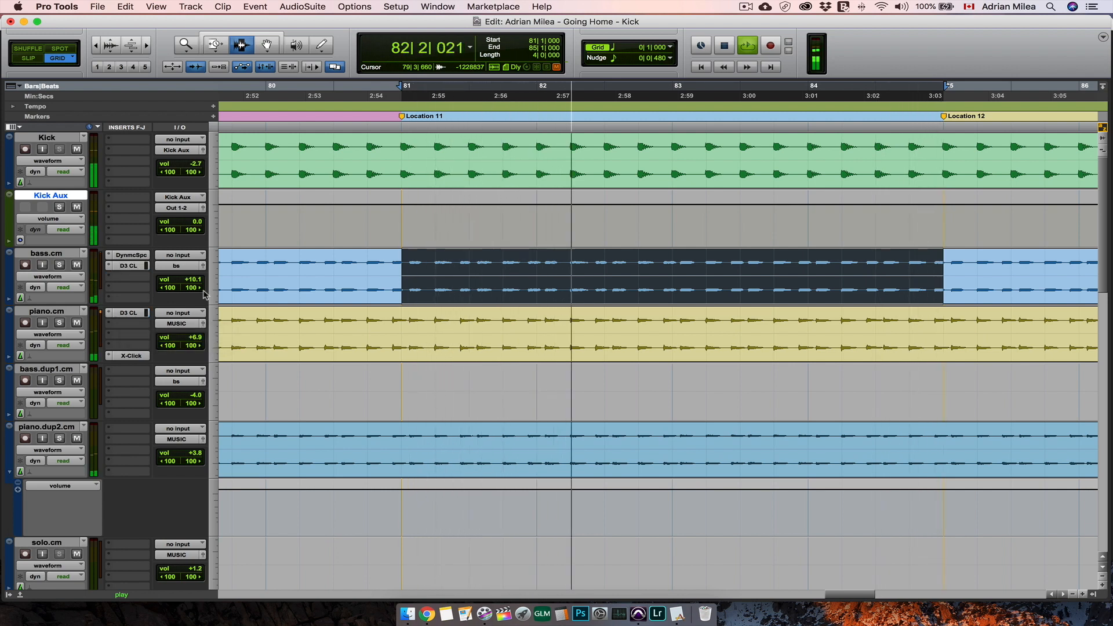
left_click(130, 266)
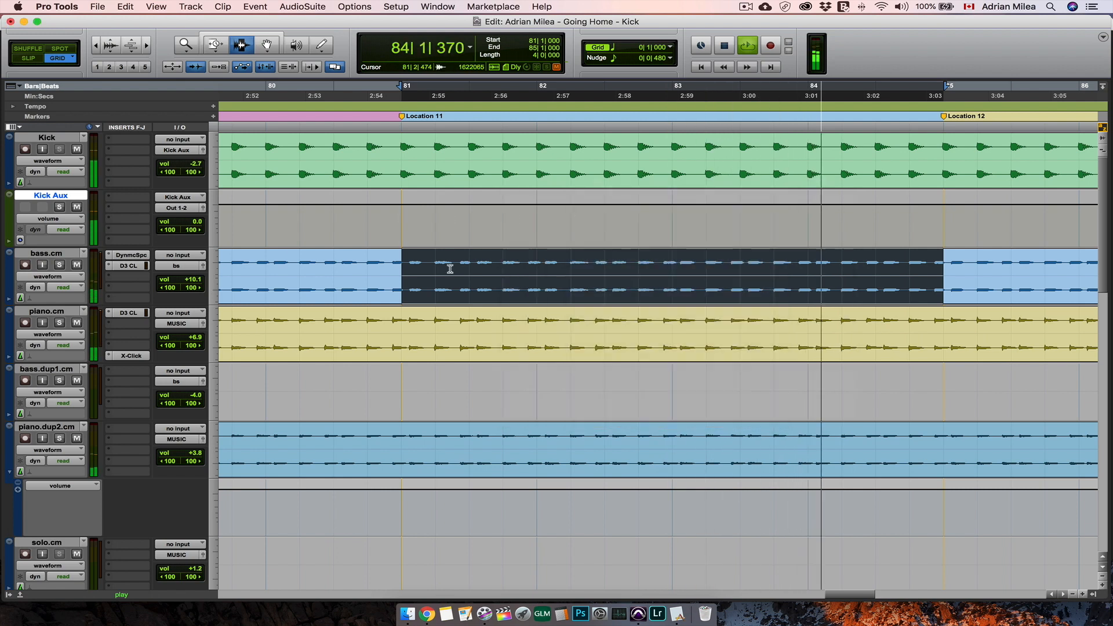
left_click(511, 187)
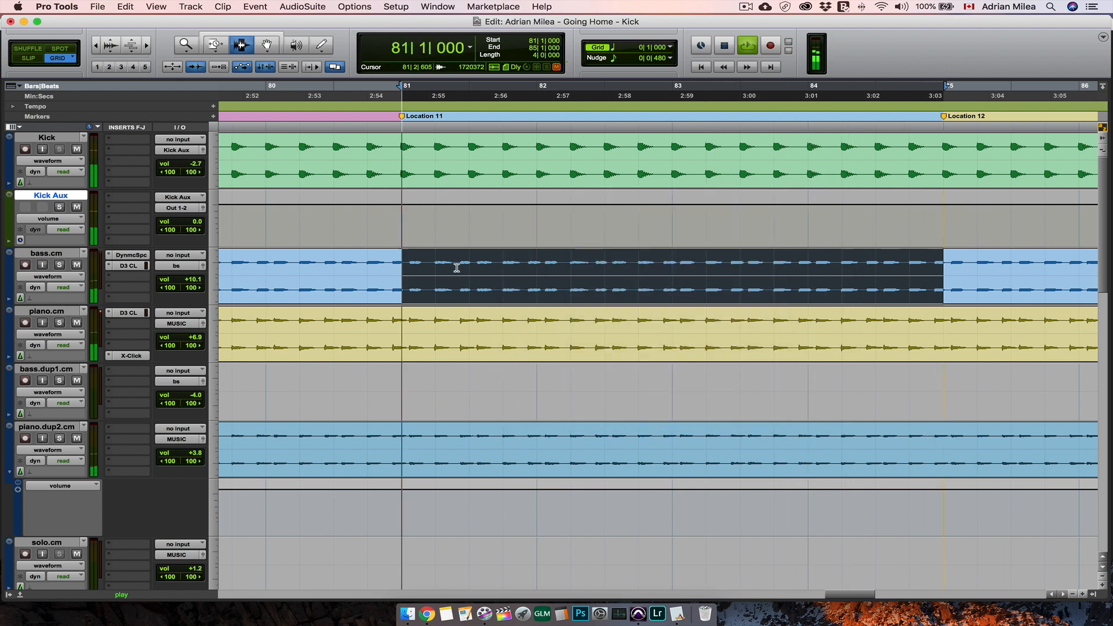
key("space")
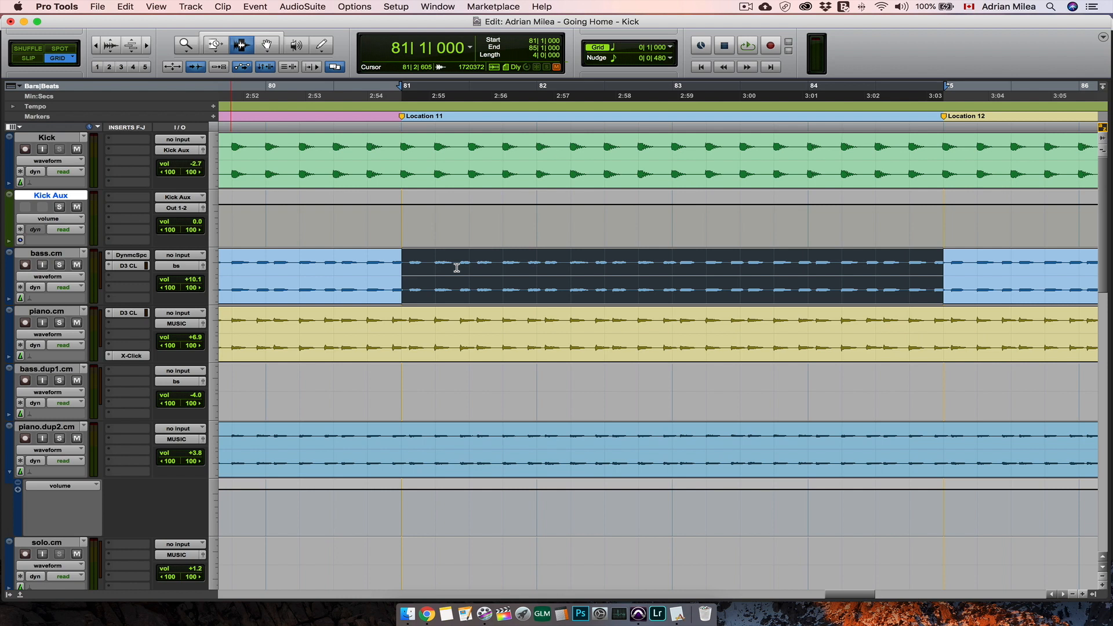
Fine-tune the bass.cm compressor's threshold to -25.7 dB while listening to the loop, then stop playback.
left_click(128, 266)
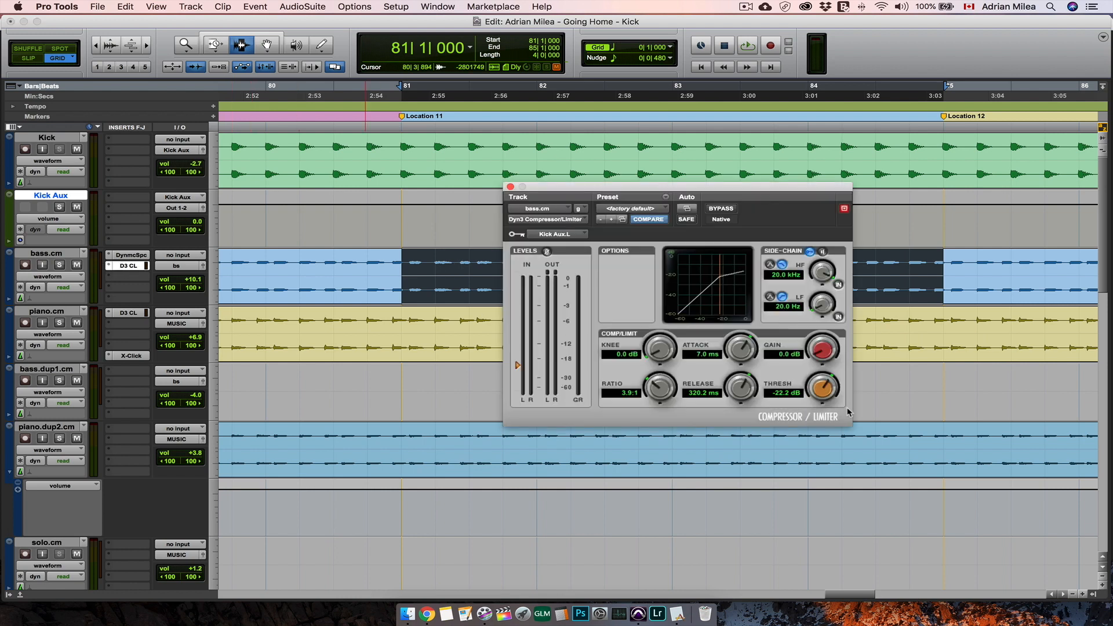
left_click_drag(821, 390, 817, 406)
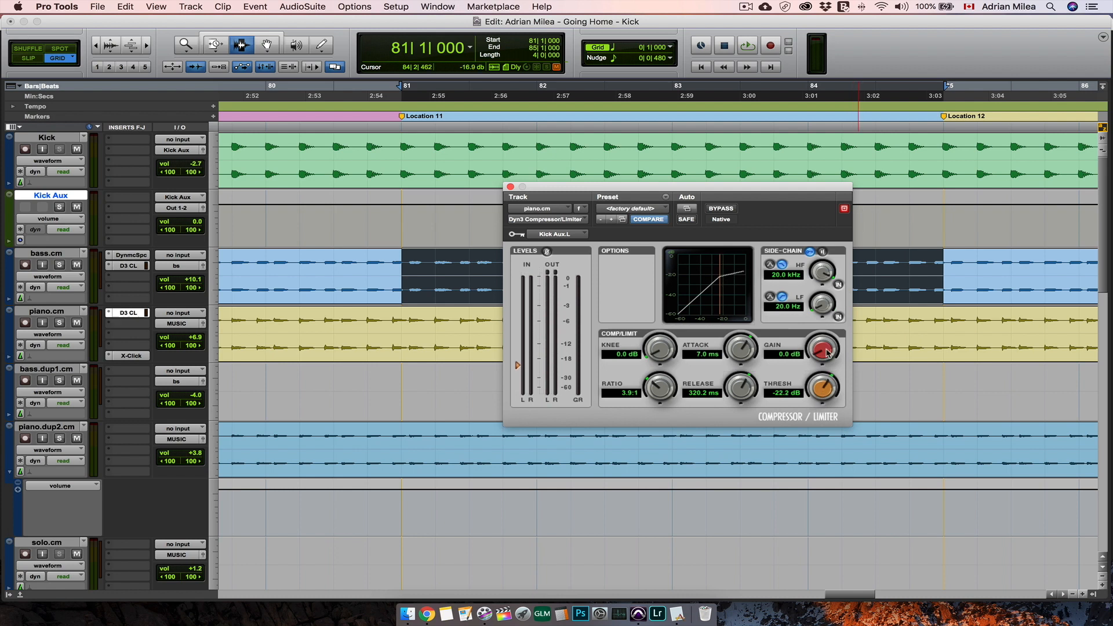
key("space")
left_click_drag(826, 397, 823, 404)
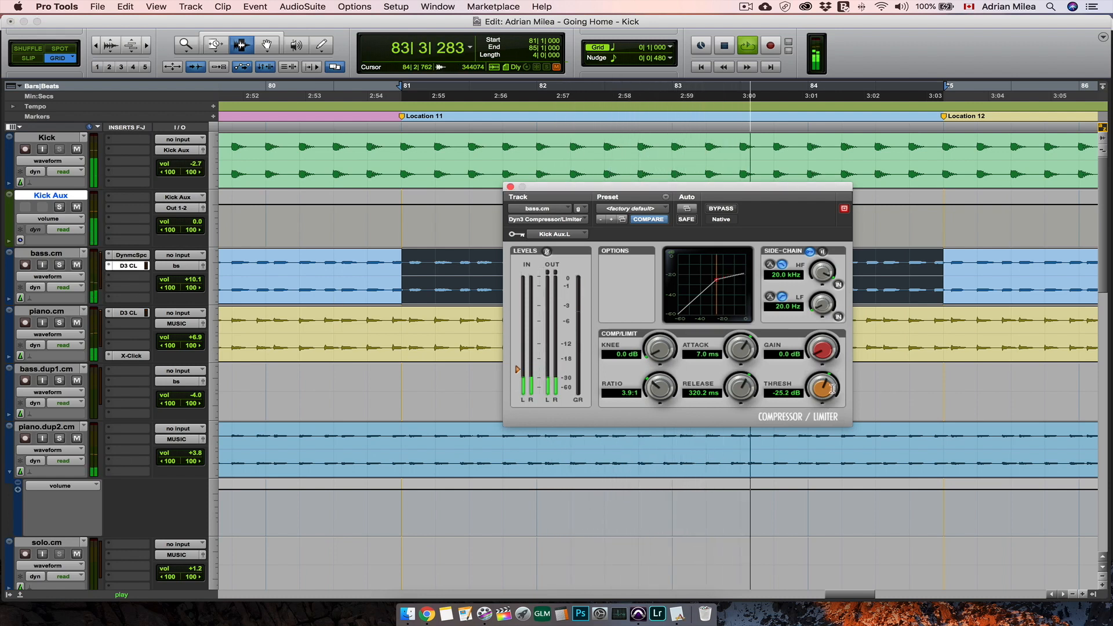
left_click_drag(822, 394, 821, 401)
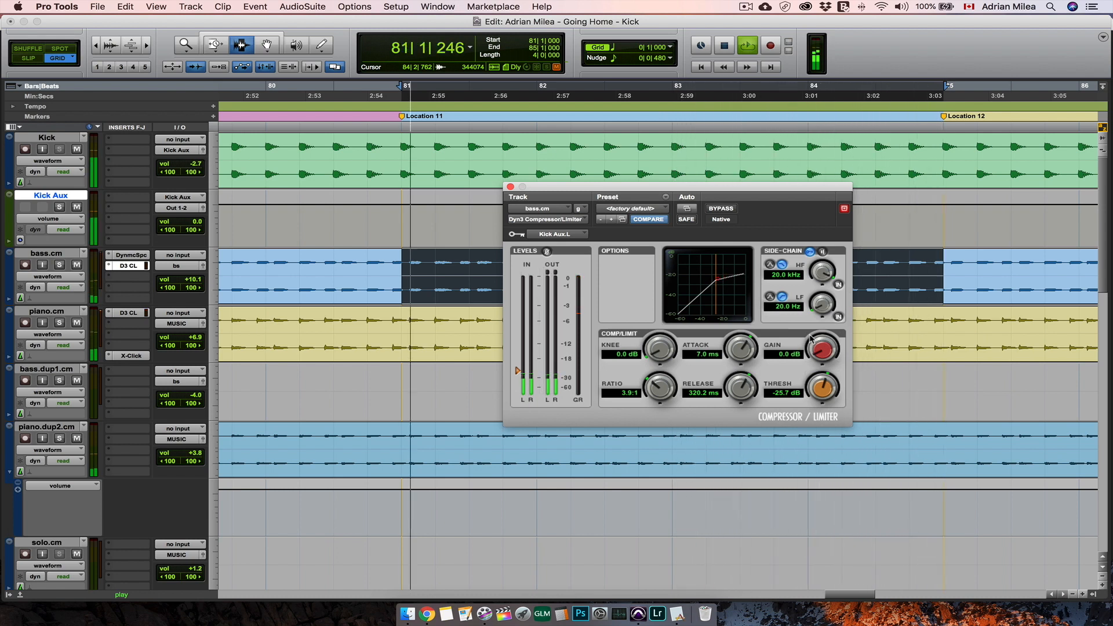
key("space")
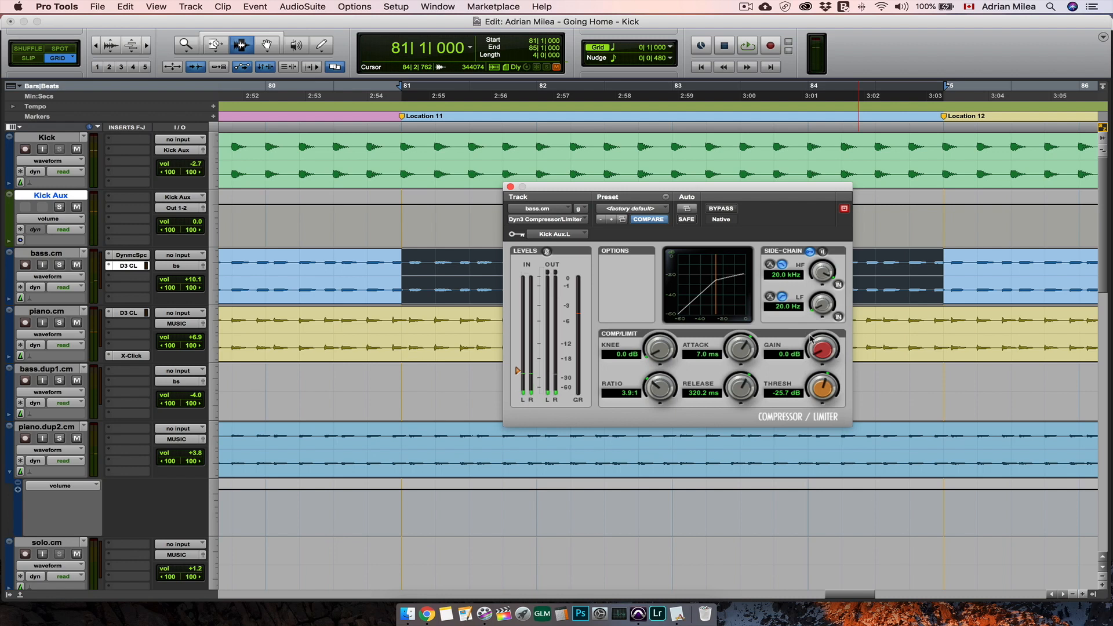